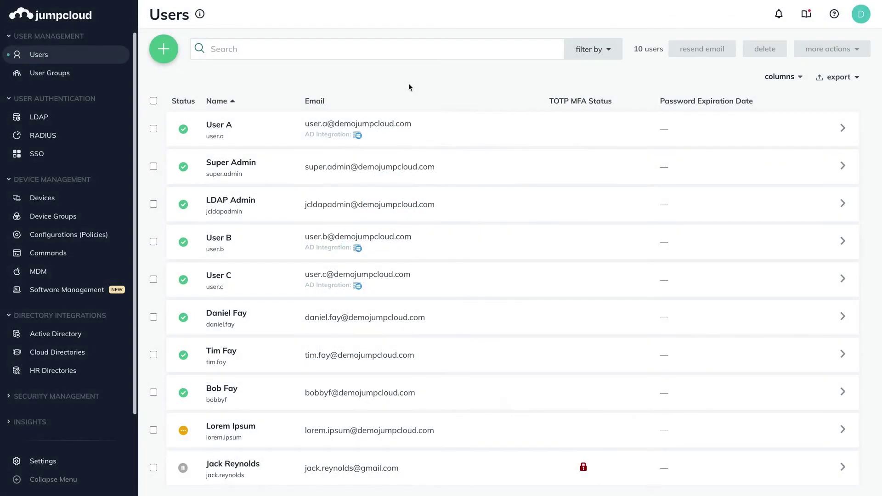
# Go to the Devices list under Device Management.
pyautogui.click(82, 196)
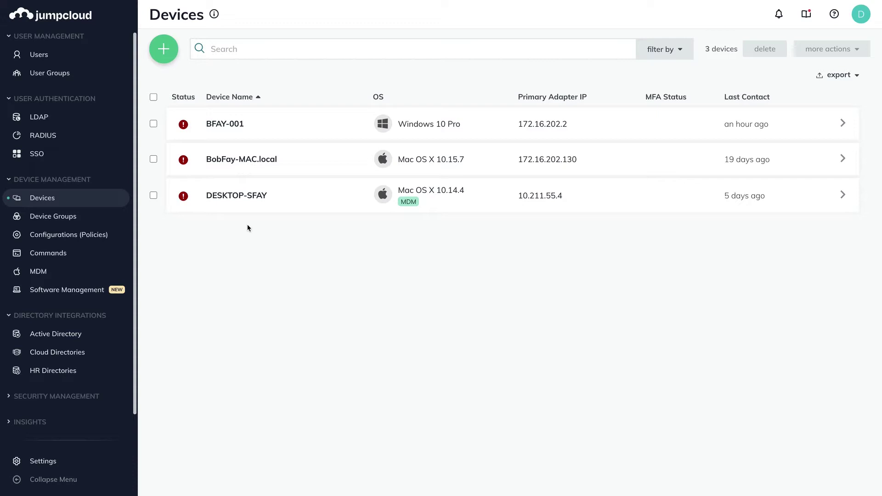
# Start adding a new device to bring up the agent install instructions.
pyautogui.click(165, 59)
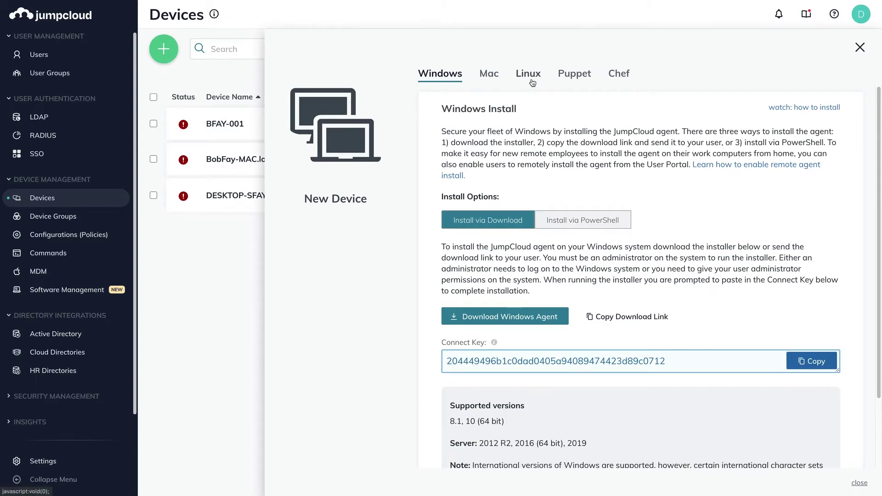
# Switch to the Linux install instructions and copy the agent Install Command.
pyautogui.click(489, 74)
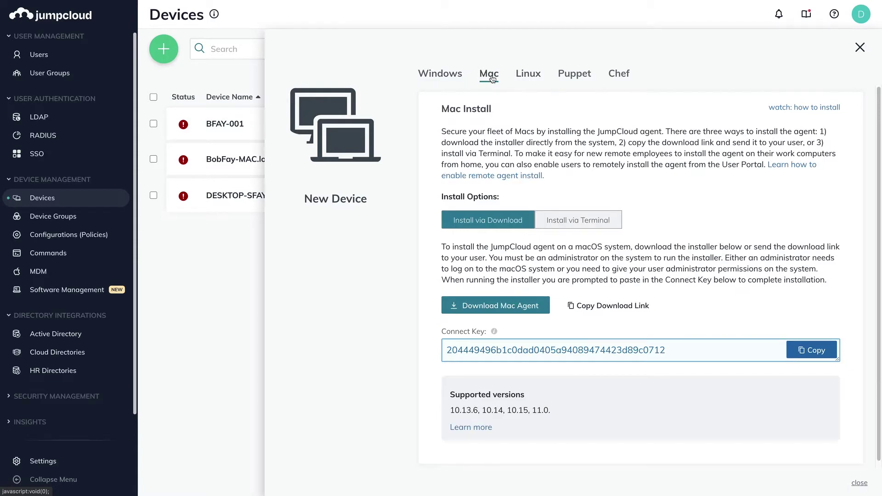
pyautogui.click(517, 79)
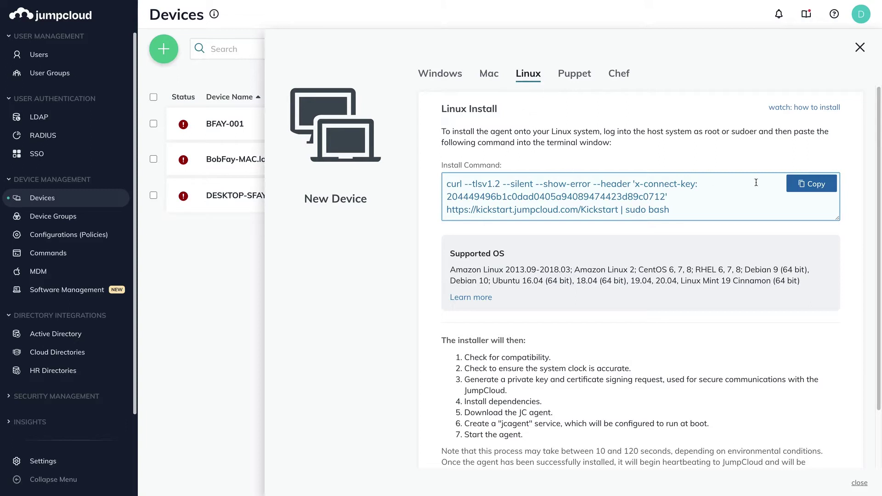
pyautogui.click(811, 184)
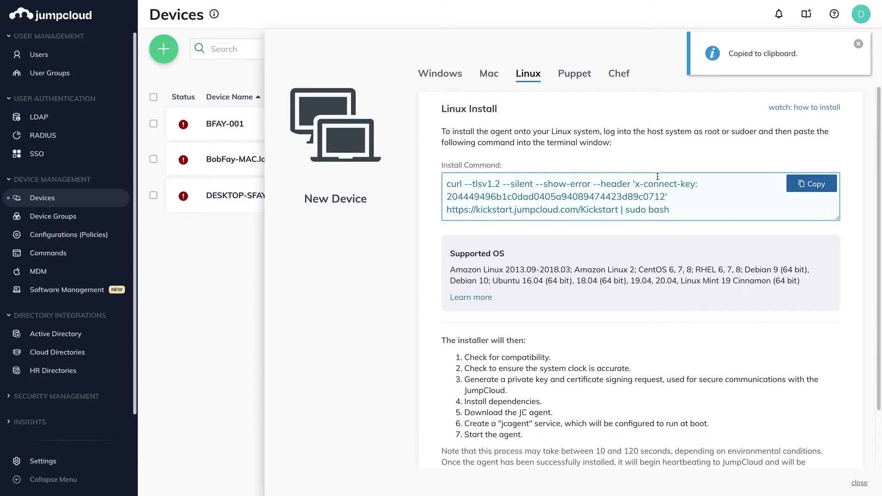
# Highlight the list of supported Linux versions, then deselect it.
pyautogui.click(447, 193)
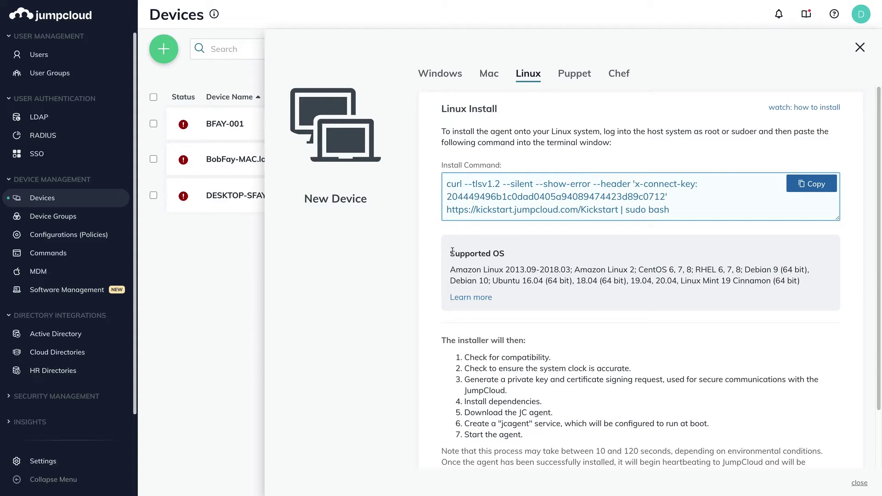
pyautogui.moveTo(452, 252); pyautogui.dragTo(799, 289)
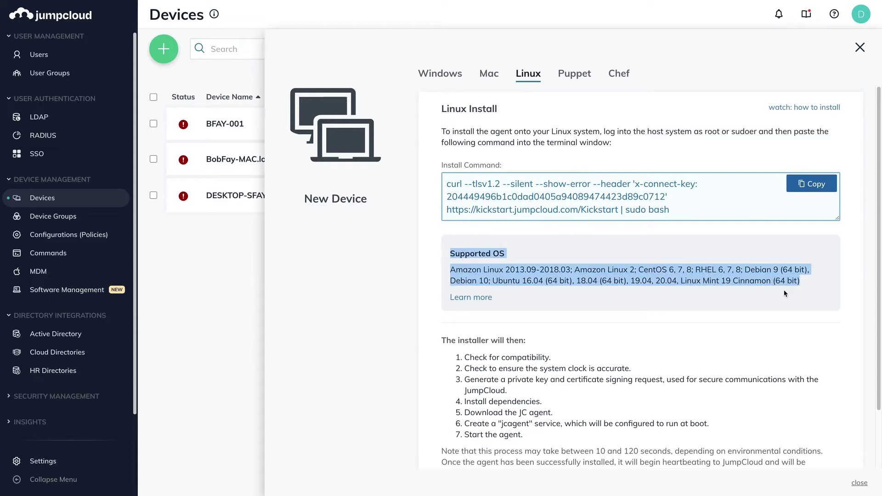
pyautogui.click(799, 288)
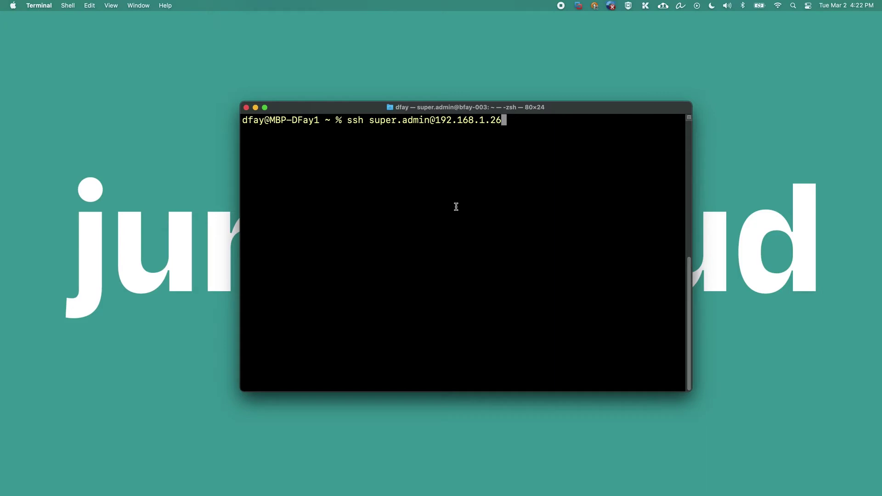
# Log in to the Linux machine over ssh with the account password and clear the screen.
pyautogui.press('Return')
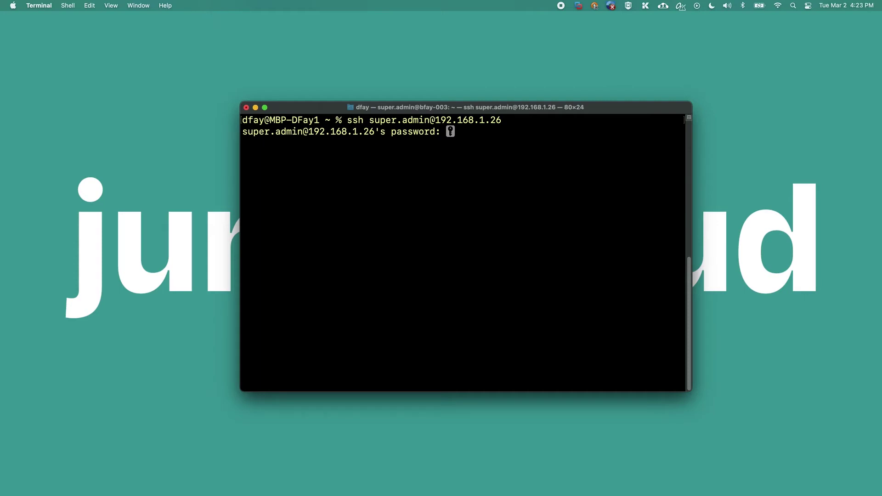
pyautogui.press('Return')
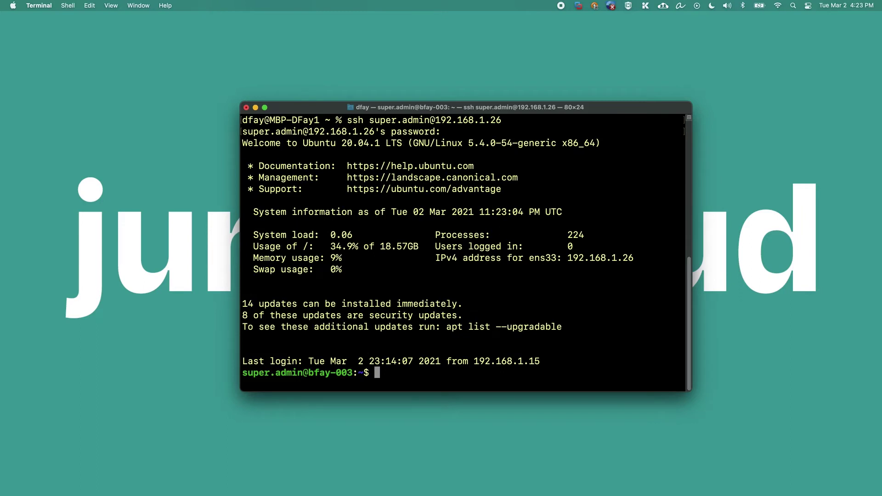
pyautogui.write('cm')
pyautogui.press('BackSpace')
pyautogui.write('lear')
pyautogui.press('Return')
# Run hostname and whoami to confirm bfay-003 and user super.admin.
pyautogui.write('hostname')
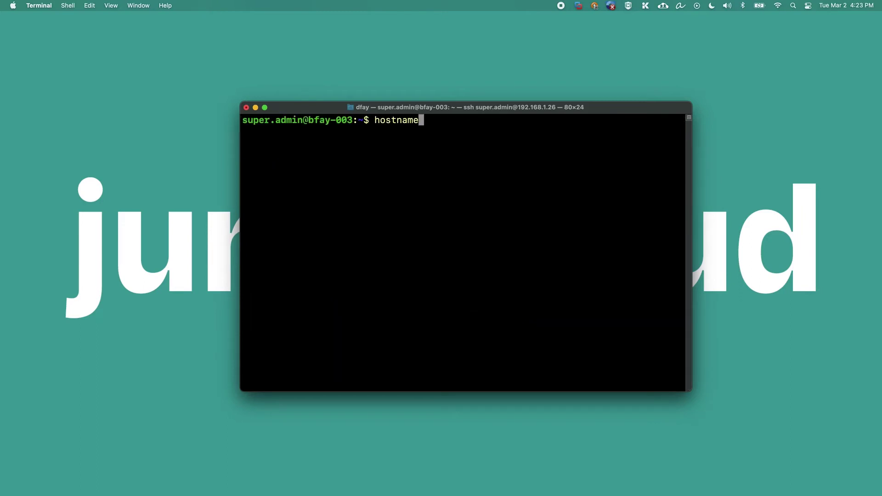
pyautogui.press('Return')
pyautogui.write('whoa')
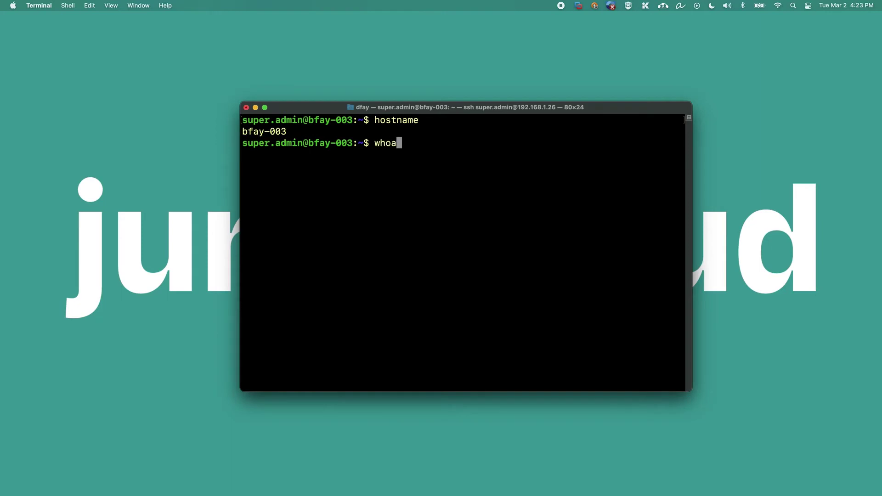
pyautogui.write('mi')
pyautogui.press('Return')
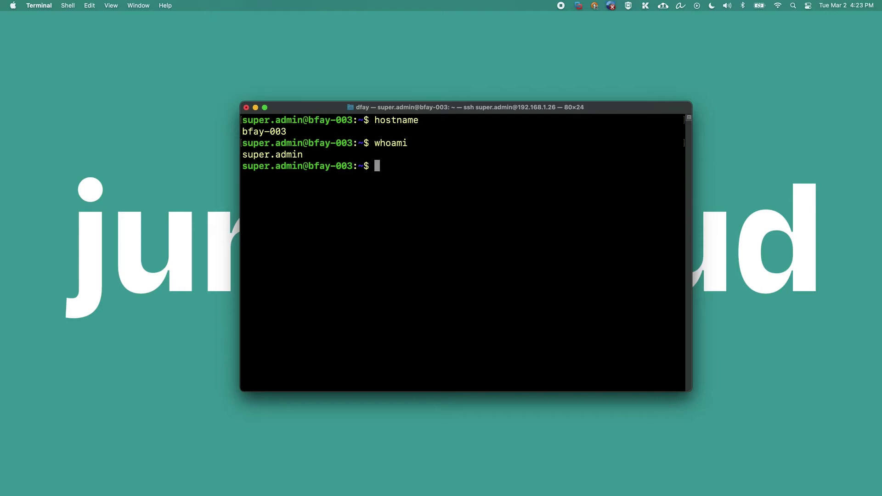
# Paste and run the copied curl install command, entering the sudo password.
pyautogui.press('super+v')
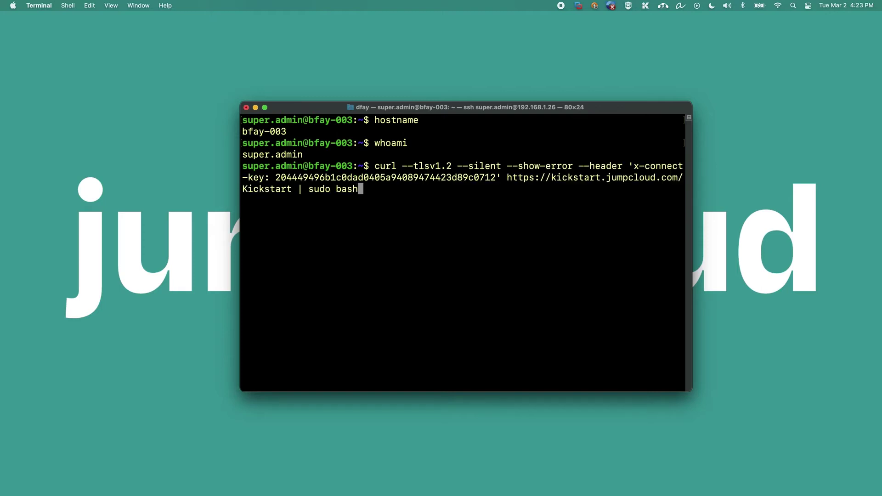
pyautogui.press('Return')
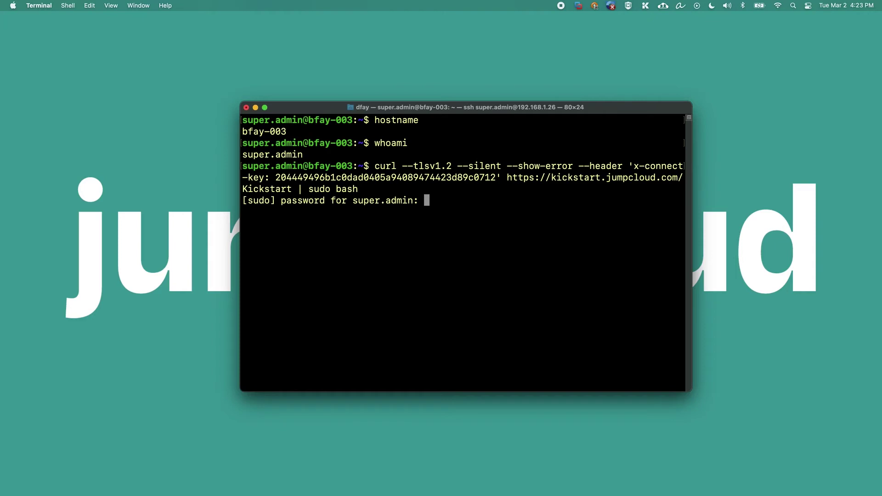
pyautogui.press('Return')
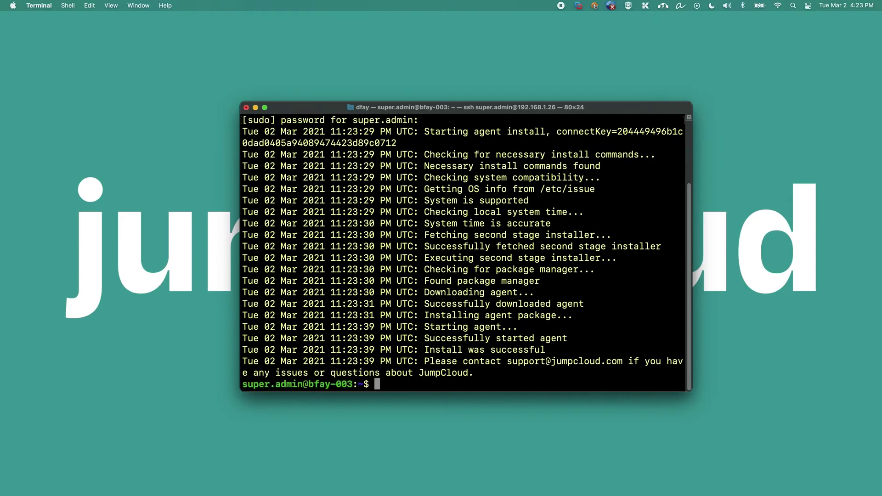
pyautogui.hotkey('ctrl', 'Up')
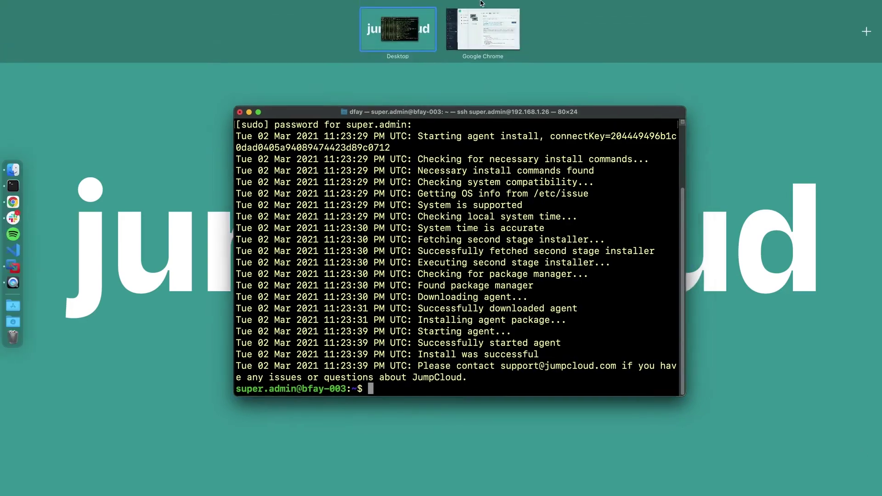
# Back in Chrome, reload the Devices page and open the new bfay-003 device.
pyautogui.click(478, 23)
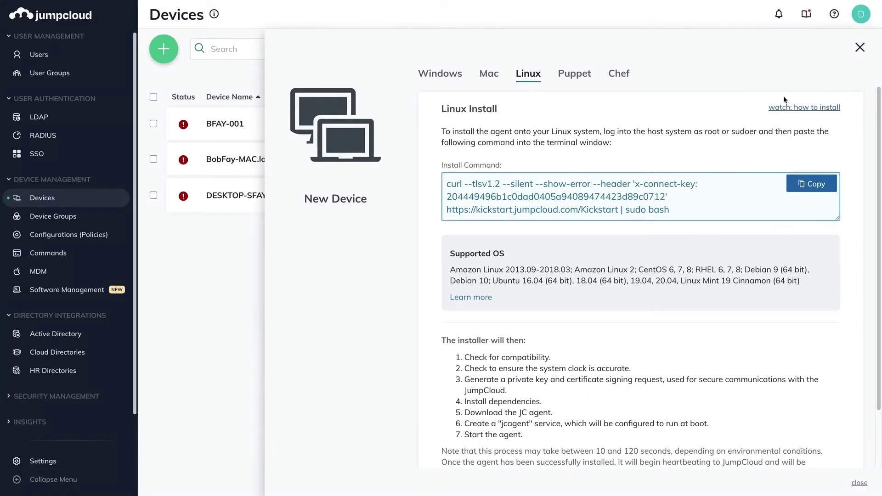
pyautogui.press('Escape')
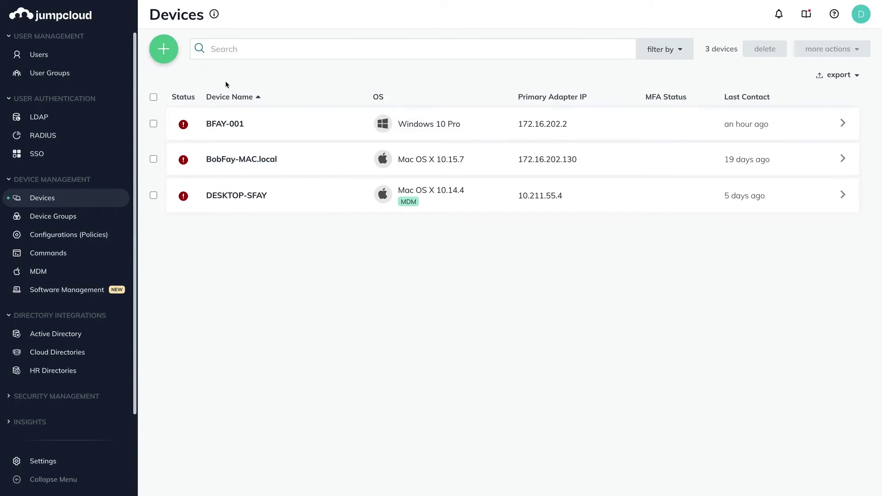
pyautogui.press('super+r')
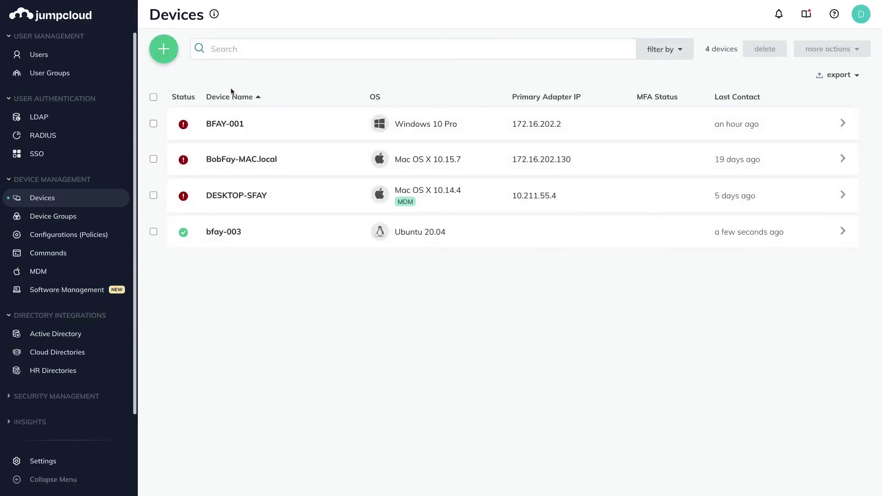
pyautogui.click(327, 224)
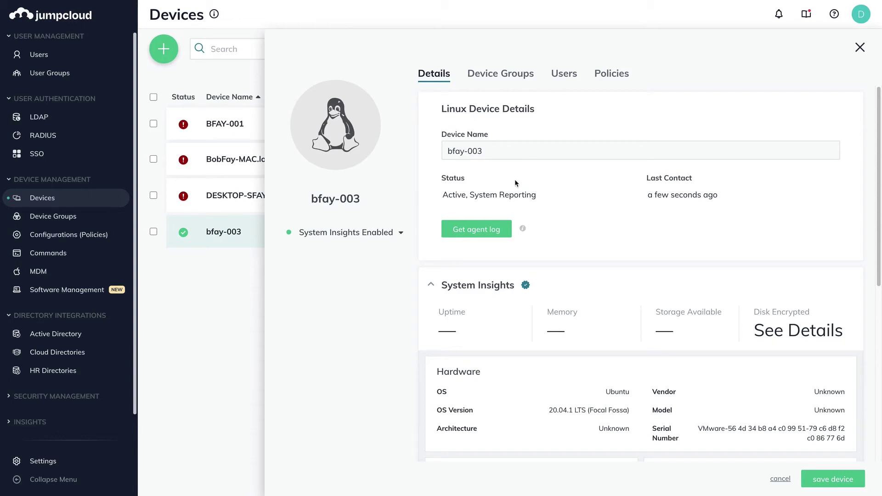
# Scroll through bfay-003's system insights and hardware details, then view its Users tab.
pyautogui.scroll(-1, 549, 237)
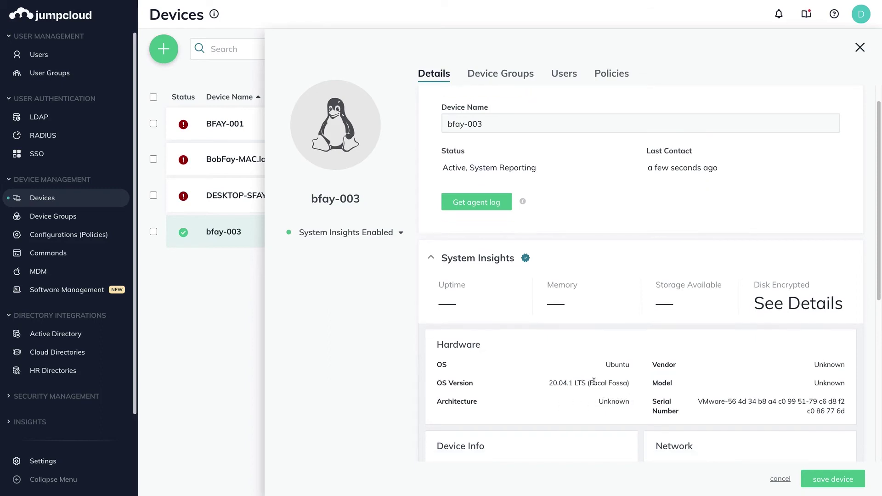
pyautogui.scroll(-2, 591, 379)
pyautogui.scroll(-1, 589, 375)
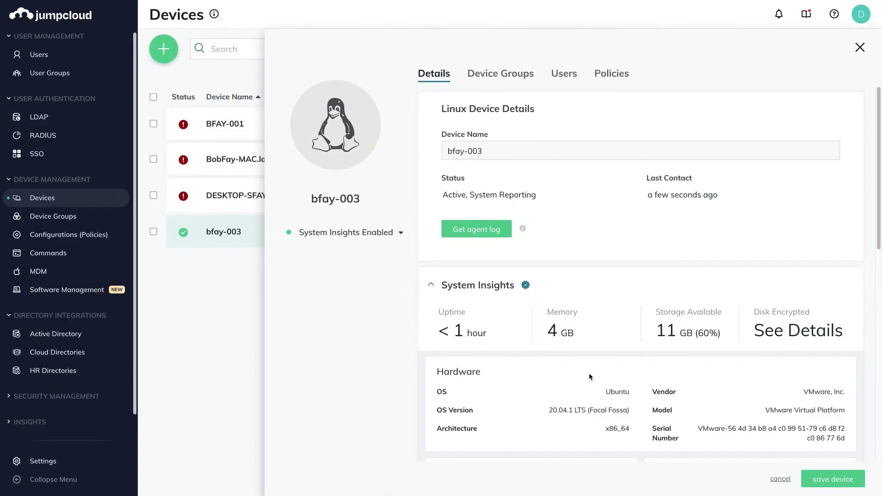
pyautogui.scroll(-5, 589, 373)
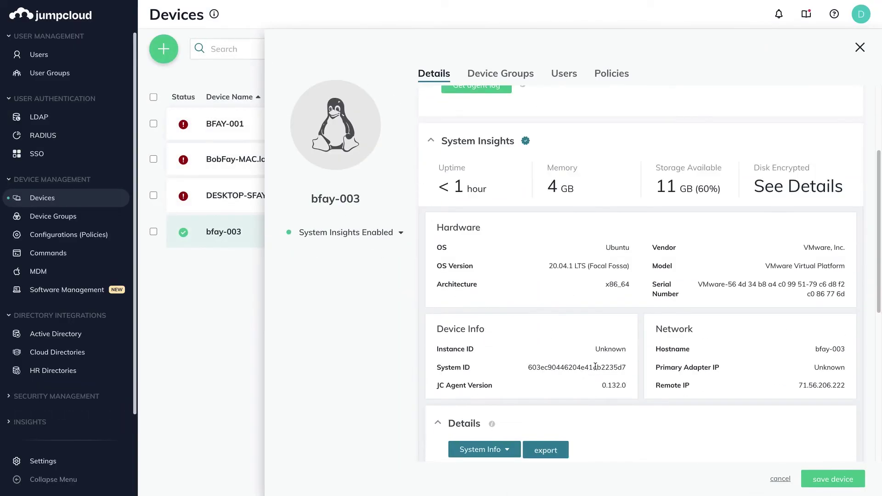
pyautogui.scroll(-5, 607, 356)
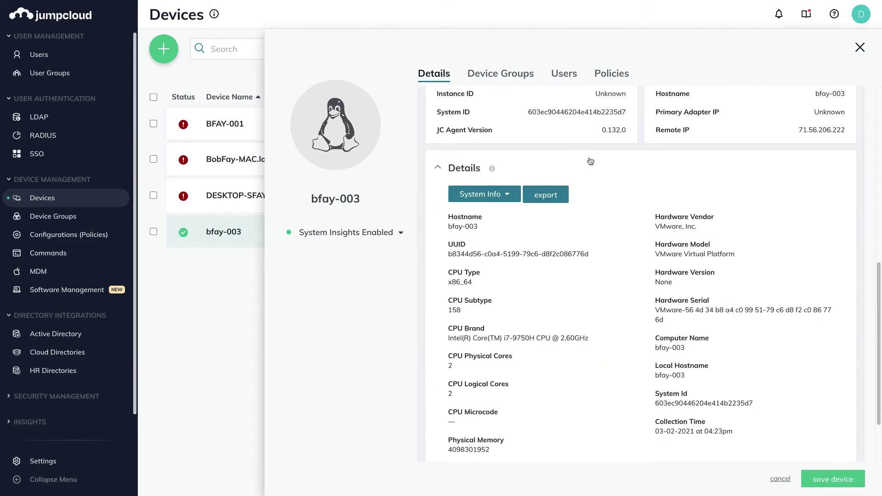
pyautogui.click(570, 81)
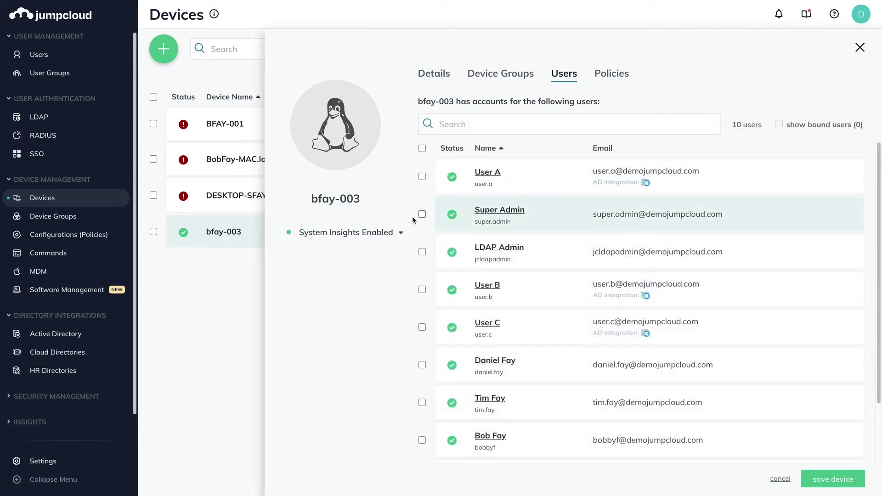
# Tick the eighth listed user and Super Admin to bind them to bfay-003.
pyautogui.scroll(-2, 419, 221)
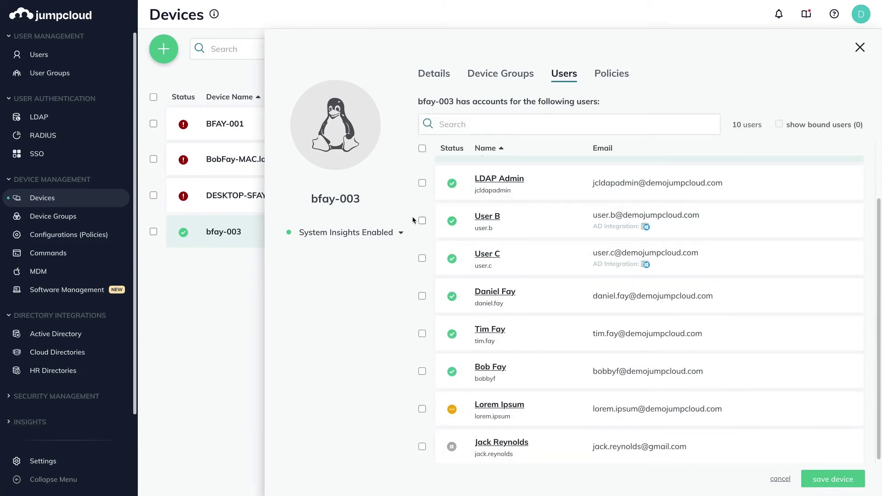
pyautogui.click(422, 370)
pyautogui.scroll(2, 434, 232)
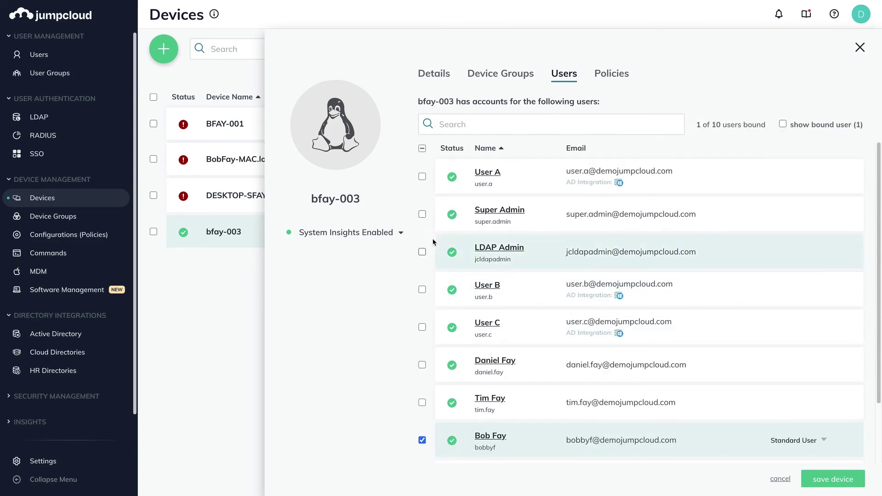
pyautogui.click(422, 214)
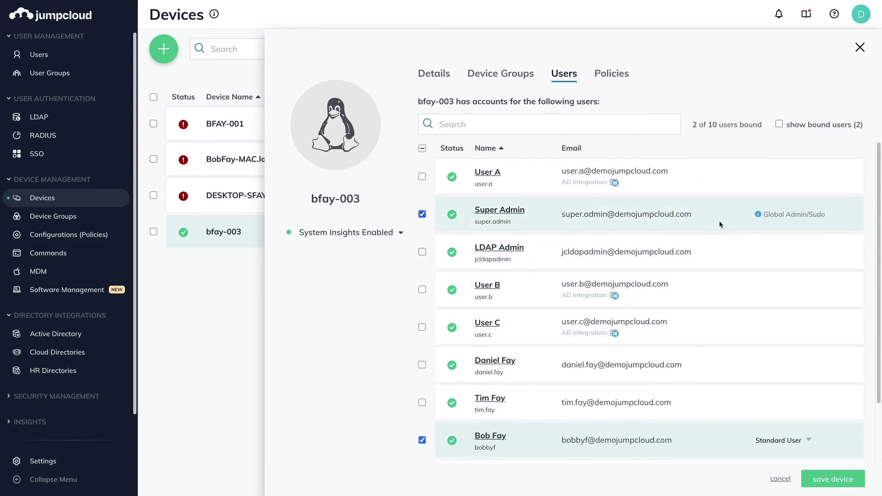
pyautogui.scroll(-2, 719, 224)
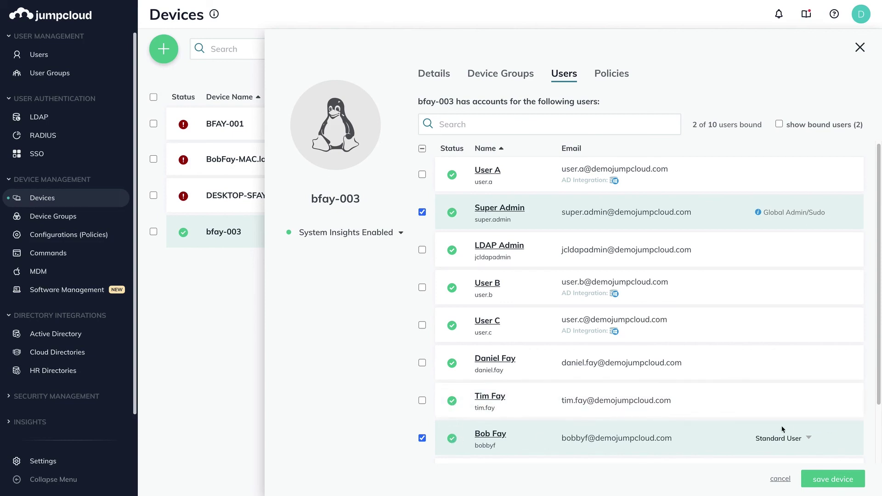
# Keep the eighth listed user as Standard User and save the device.
pyautogui.click(786, 437)
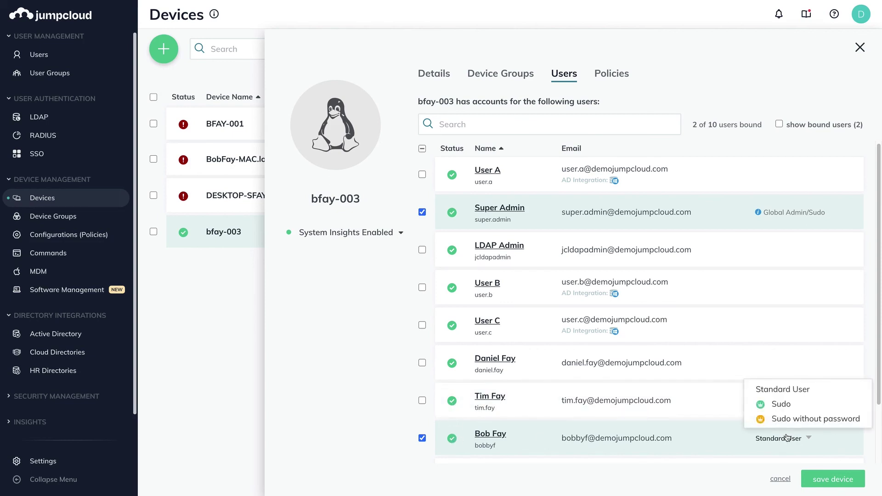
pyautogui.click(788, 396)
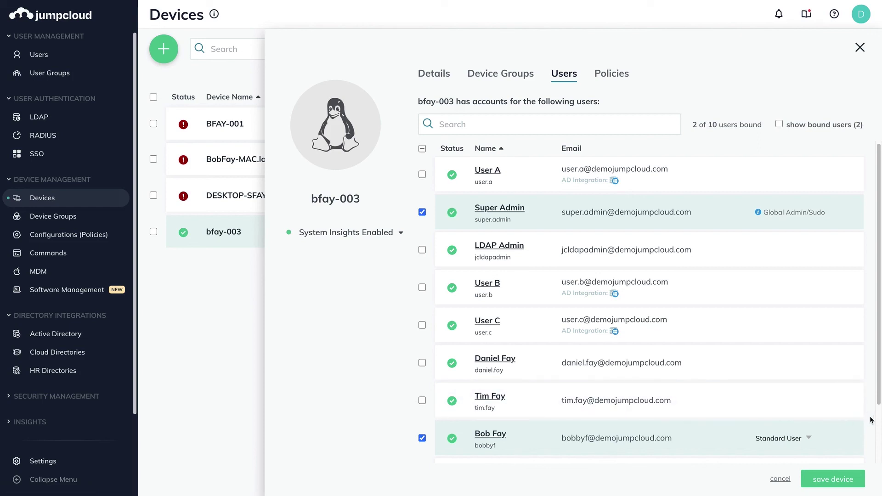
pyautogui.click(835, 477)
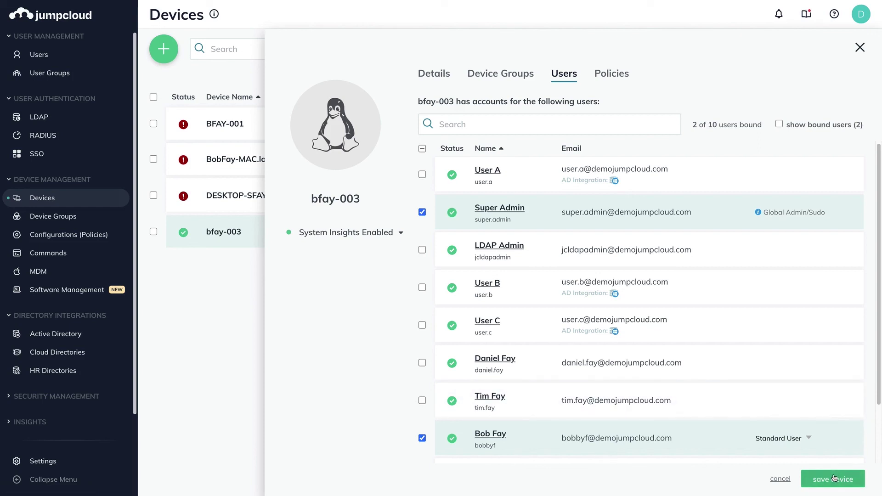